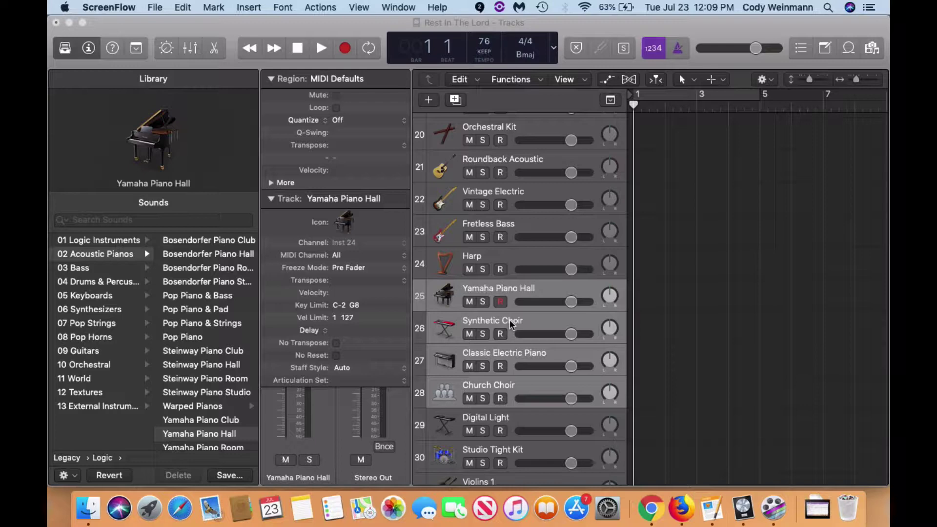
Replace the Classic Electric Piano track's sound with the Classic Analog Pad patch from the Synthesizer Pad category
left_click(506, 347)
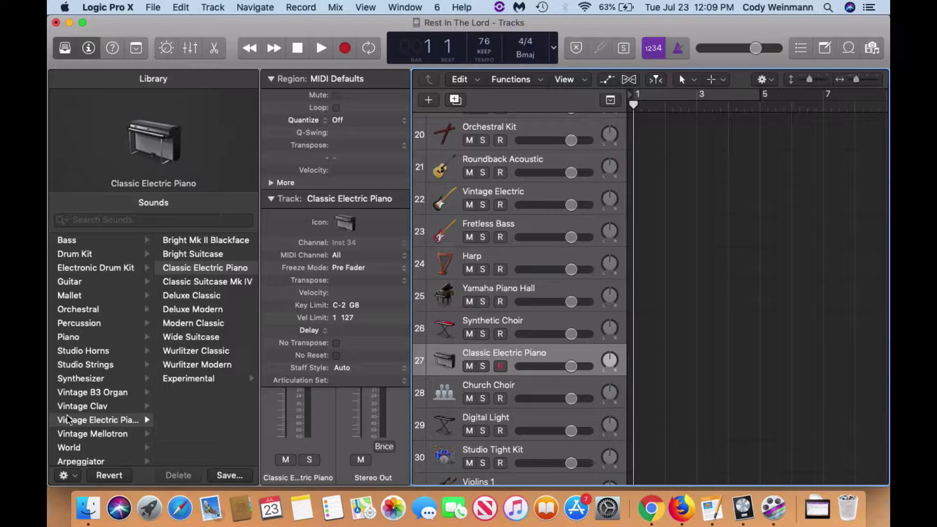
scroll(67, 417, "down", 3)
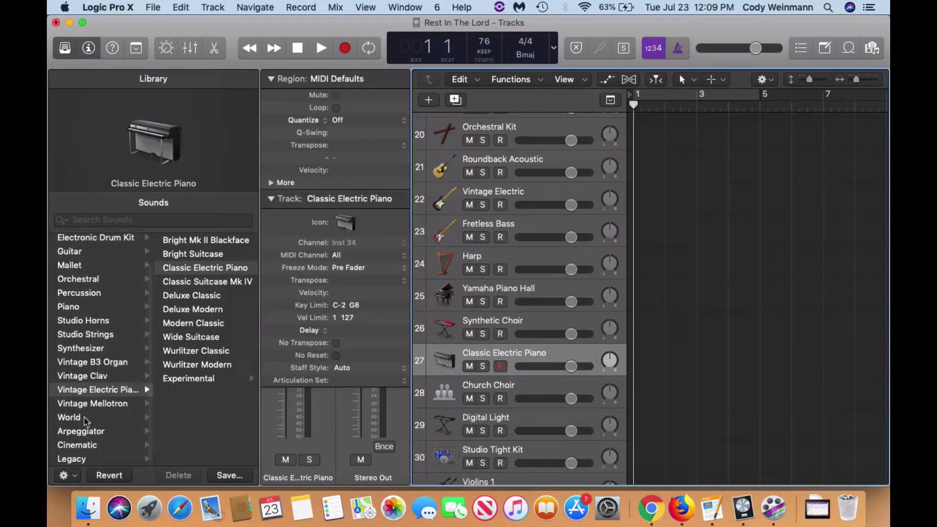
scroll(84, 279, "up", 1)
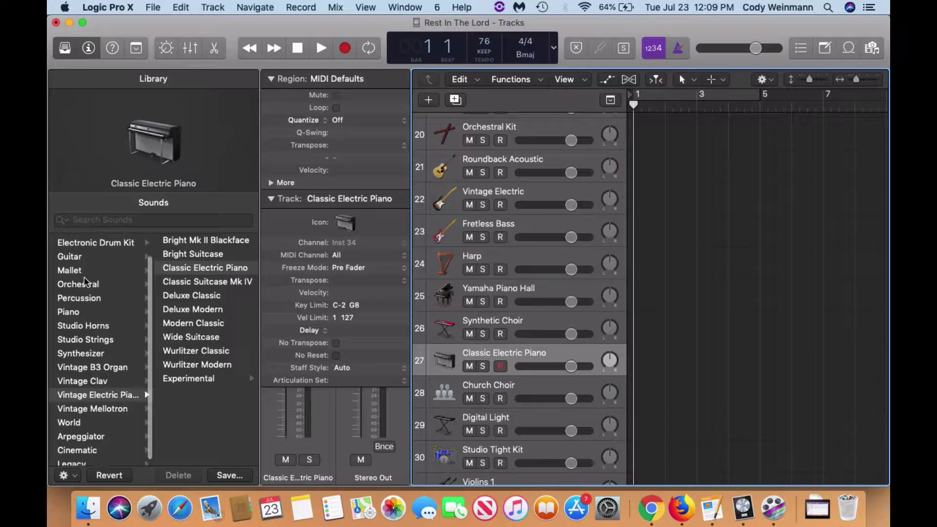
left_click(84, 356)
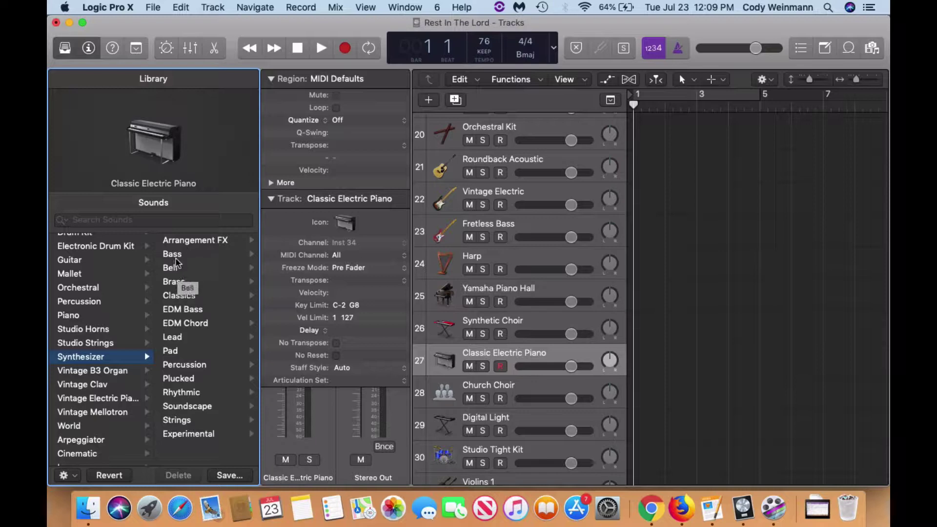
left_click(171, 353)
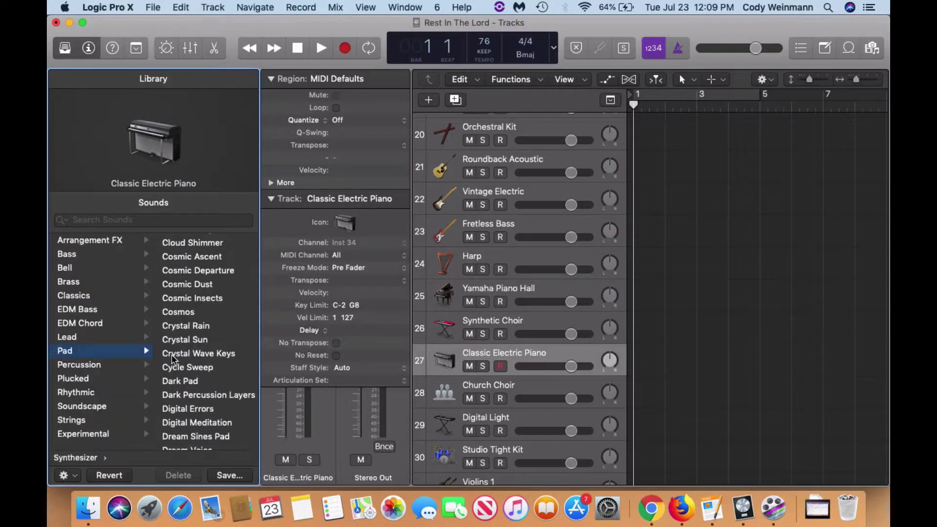
scroll(171, 354, "down", 2)
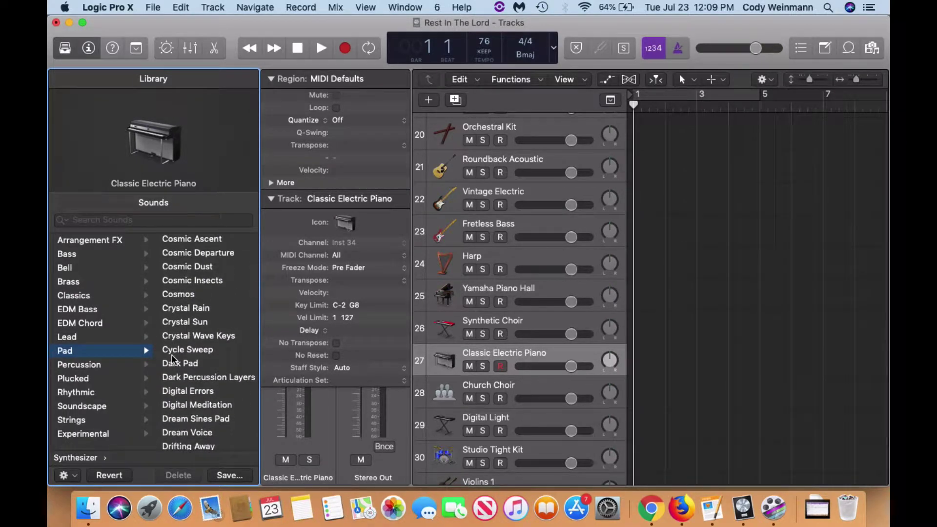
scroll(172, 354, "down", 5)
scroll(171, 354, "down", 1)
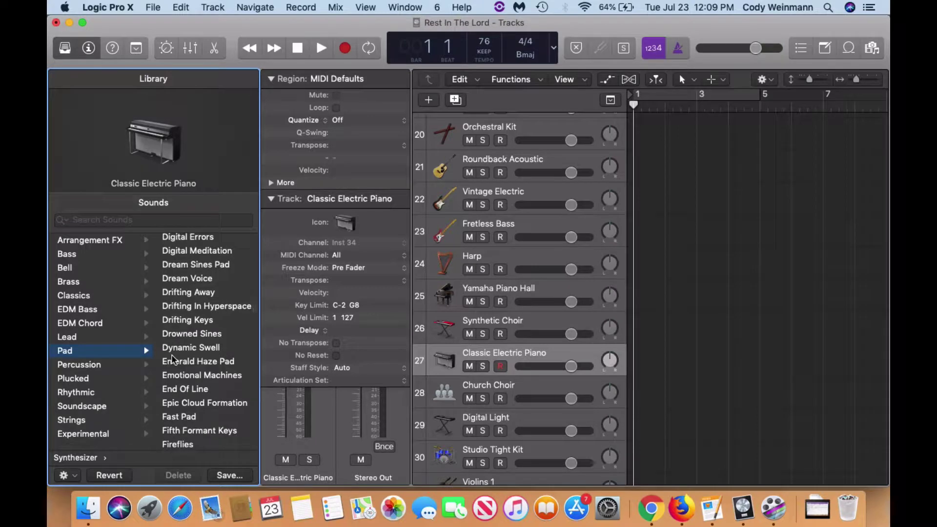
scroll(171, 355, "up", 4)
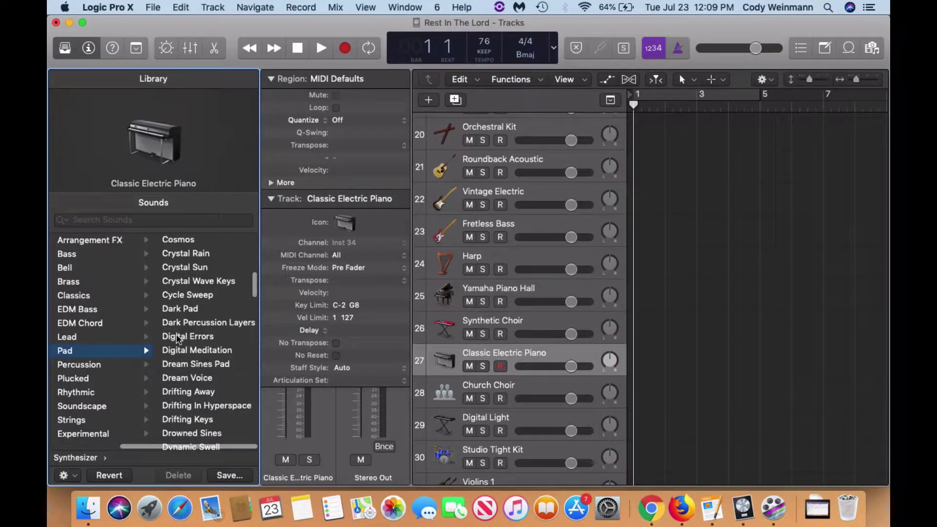
scroll(177, 339, "down", 6)
scroll(177, 334, "up", 10)
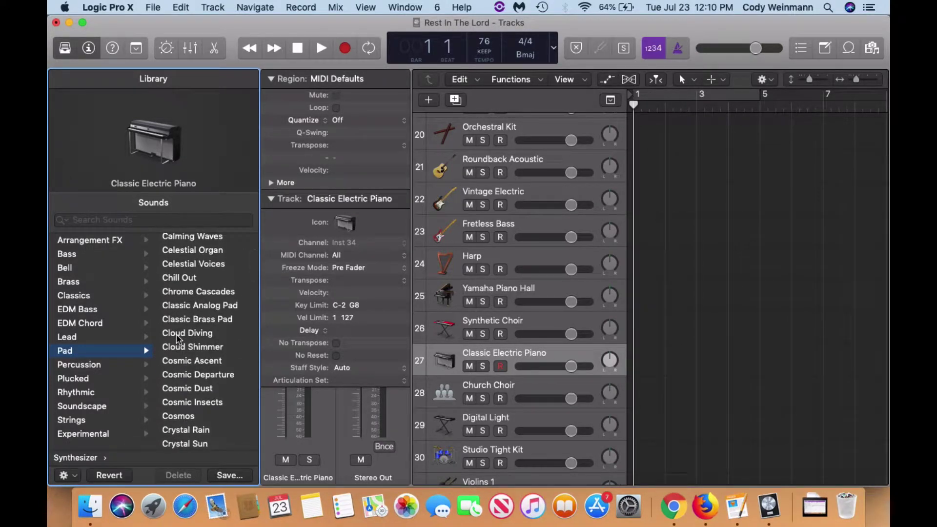
left_click(192, 308)
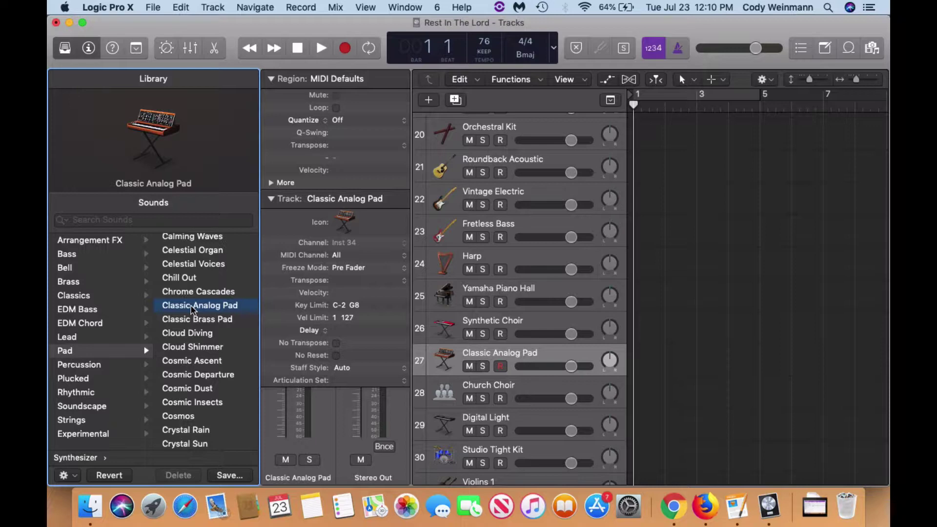
scroll(191, 308, "up", 5)
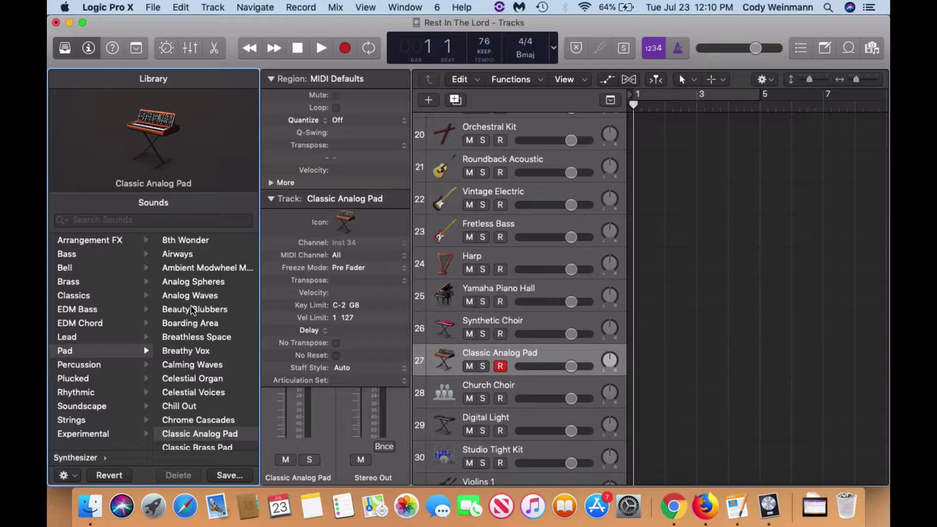
Audition the Church Choir and Synthetic Choir tracks one after the other
left_click(486, 391)
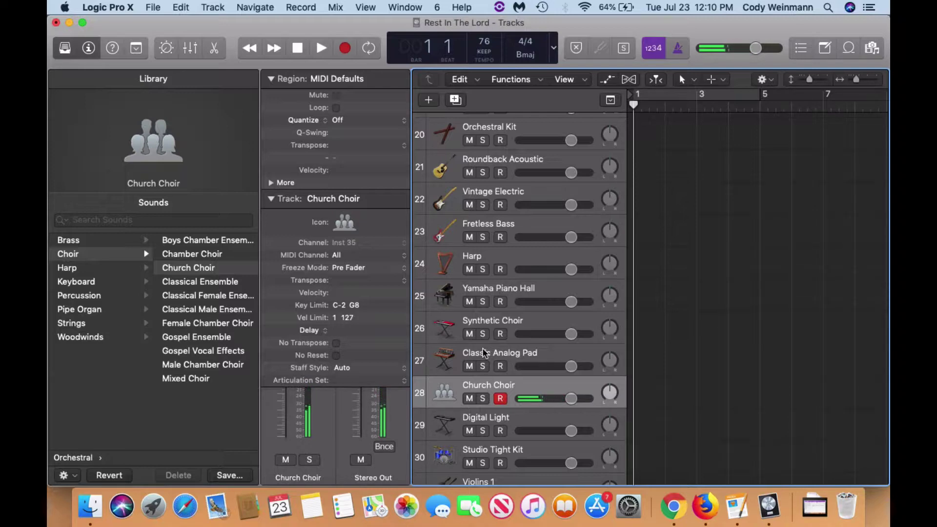
left_click(495, 326)
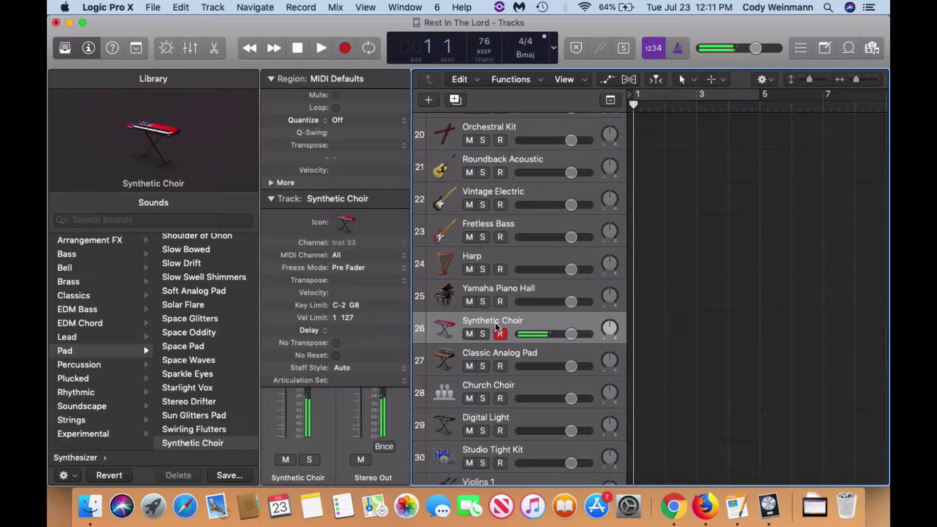
Group the four tracks from Yamaha Piano Hall through Church Choir into a Summing Stack
left_click(507, 288)
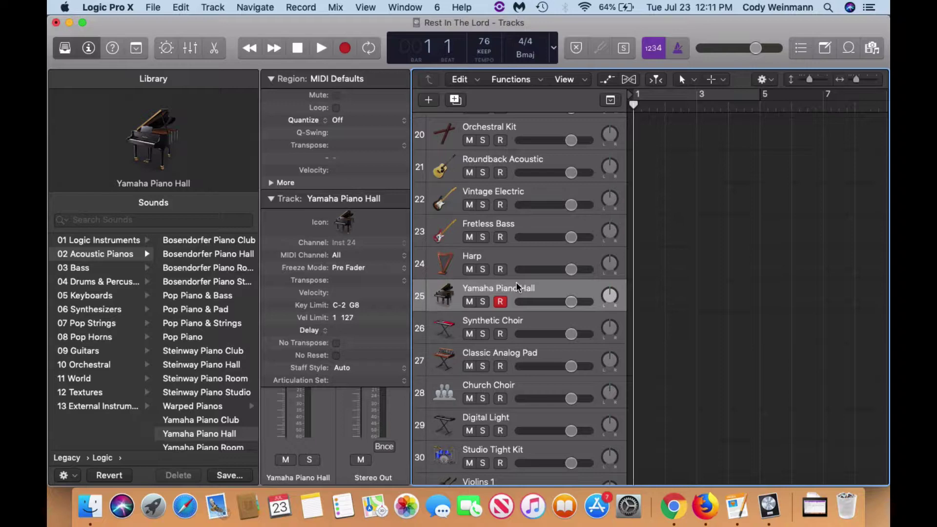
left_click(493, 383, "shift")
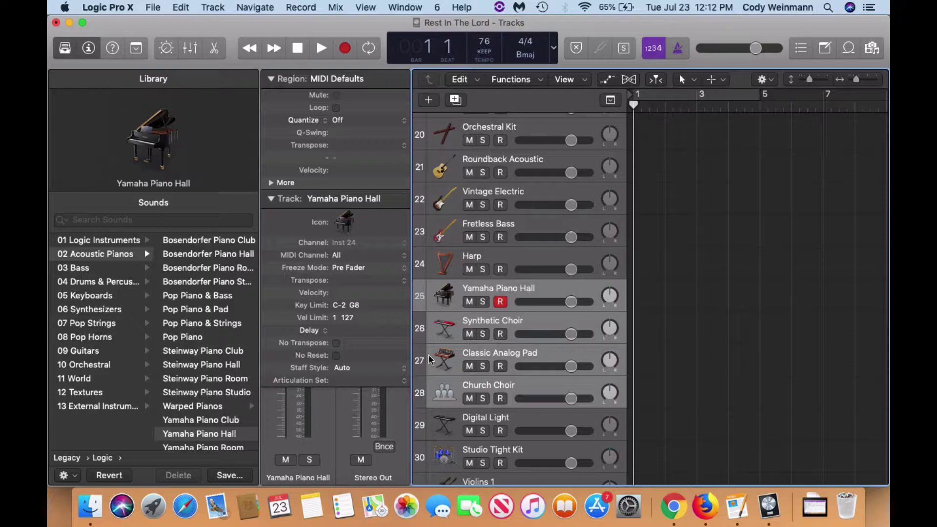
right_click(550, 293)
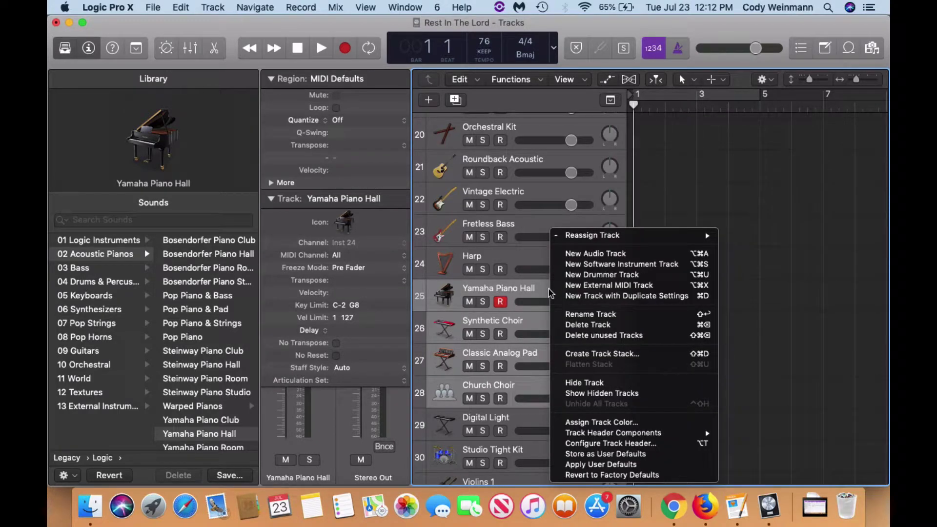
left_click(584, 354)
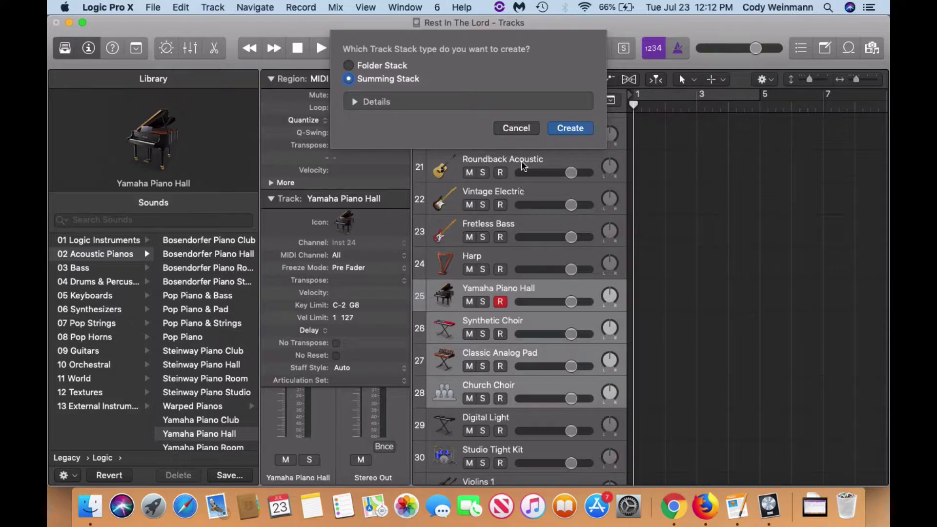
left_click(349, 66)
left_click(349, 79)
left_click(568, 129)
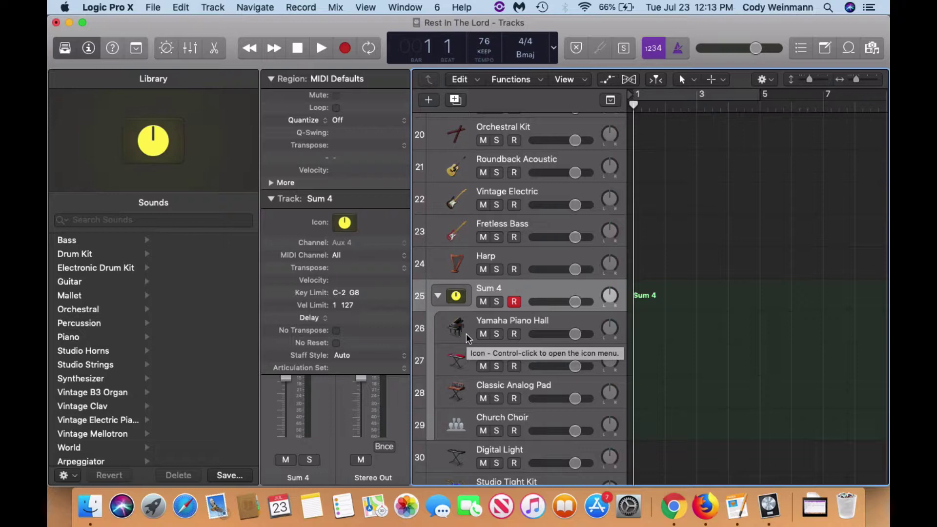
Collapse and expand the new summing stack to examine its subtracks, leaving it expanded
left_click(438, 297)
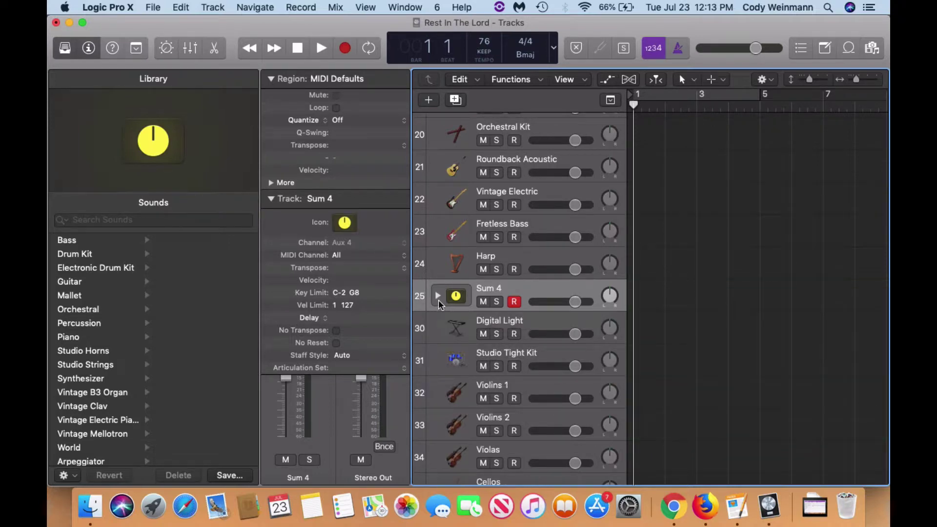
left_click(437, 297)
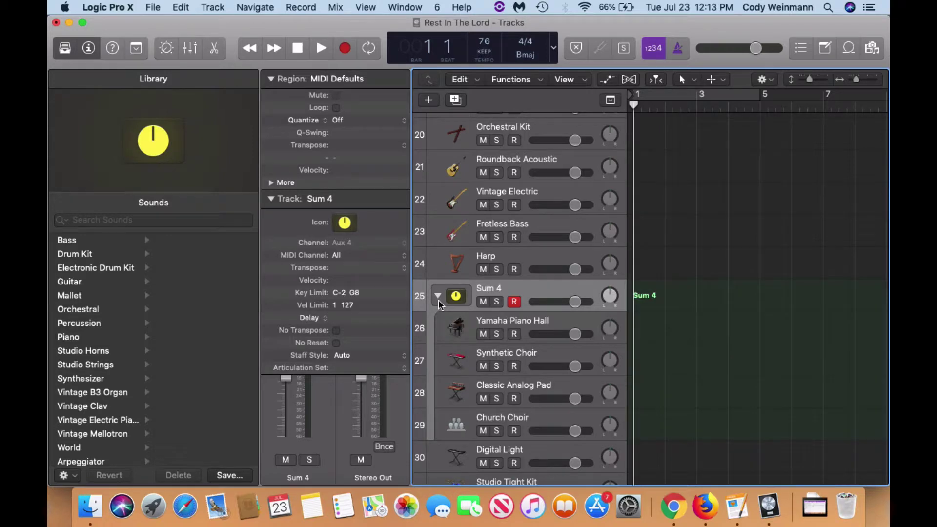
left_click(437, 296)
left_click(438, 299)
left_click(438, 300)
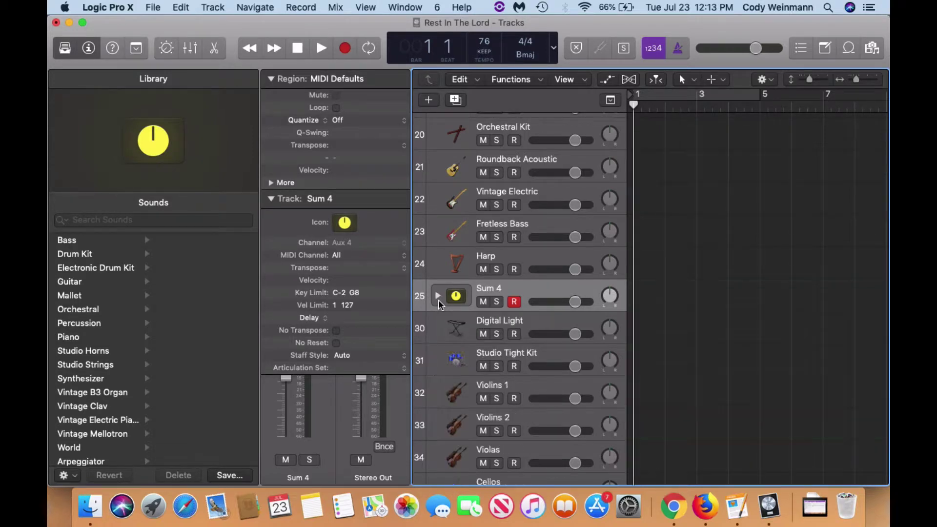
left_click(438, 299)
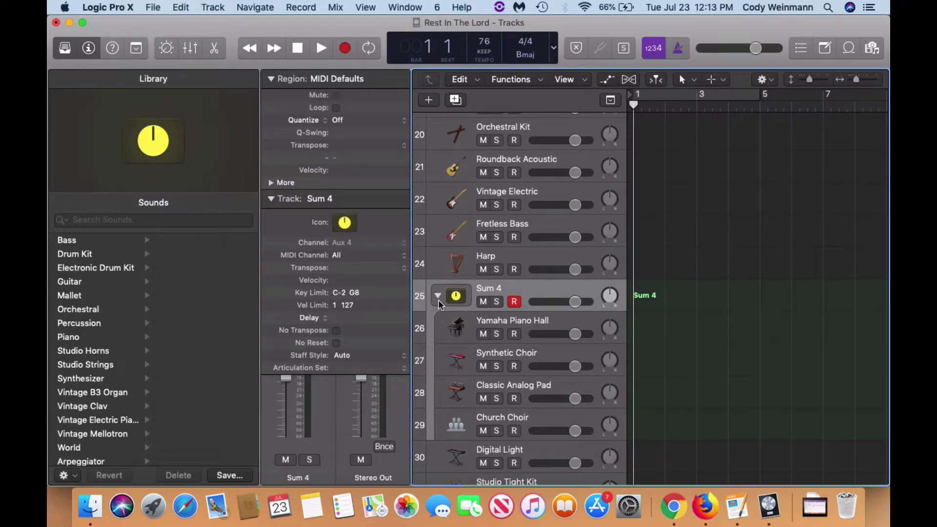
left_click(438, 300)
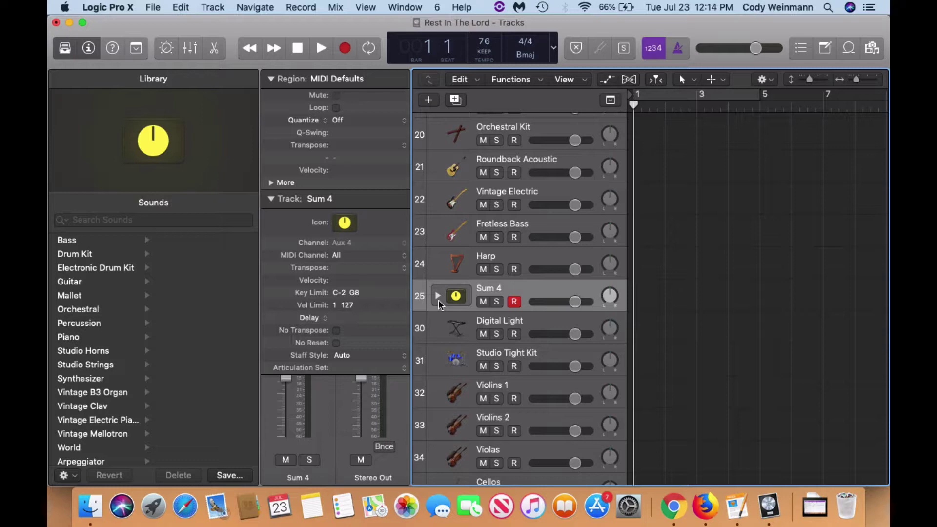
left_click(438, 296)
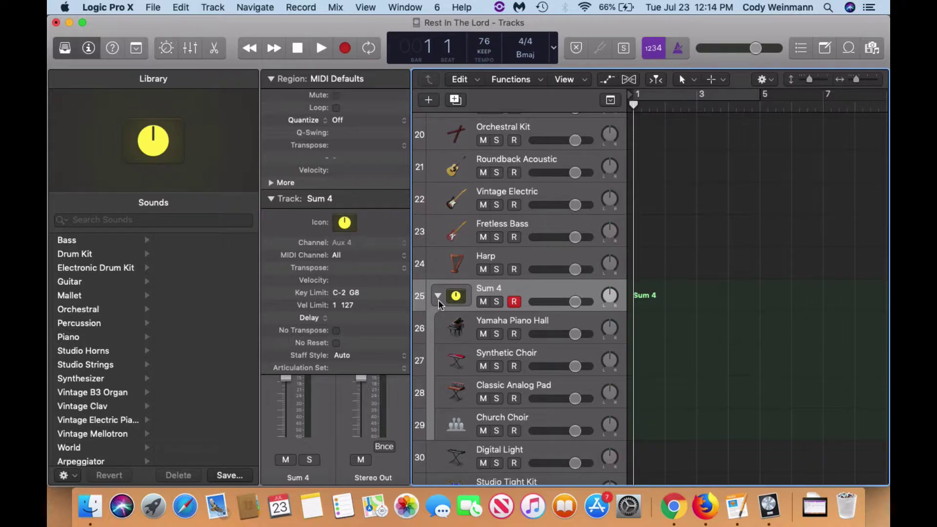
left_click(438, 295)
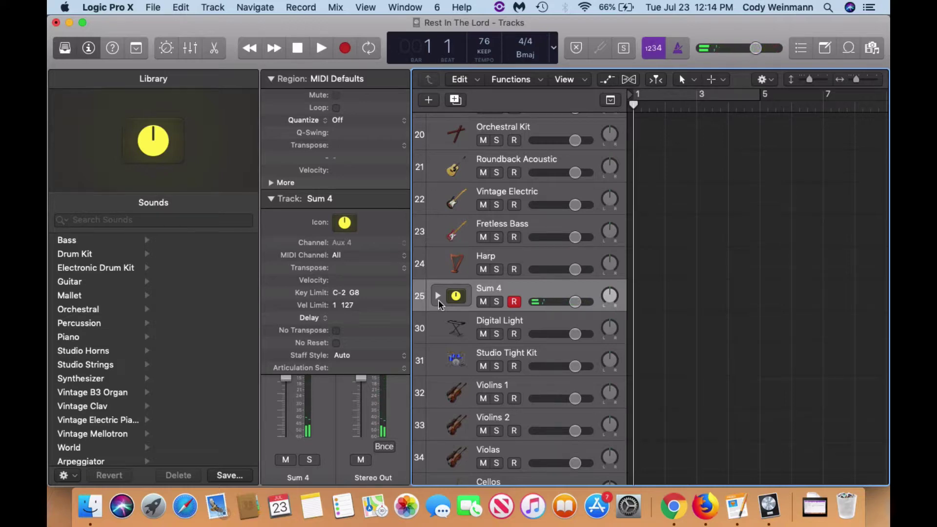
left_click(437, 298)
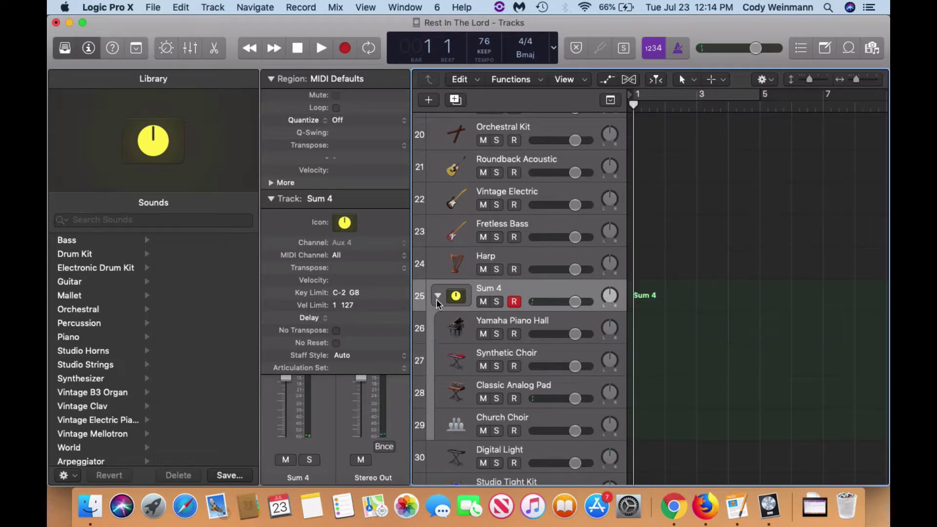
Lower the volumes of the Synthetic Choir and Classic Analog Pad subtracks slightly, keeping the stack expanded
left_click(575, 366)
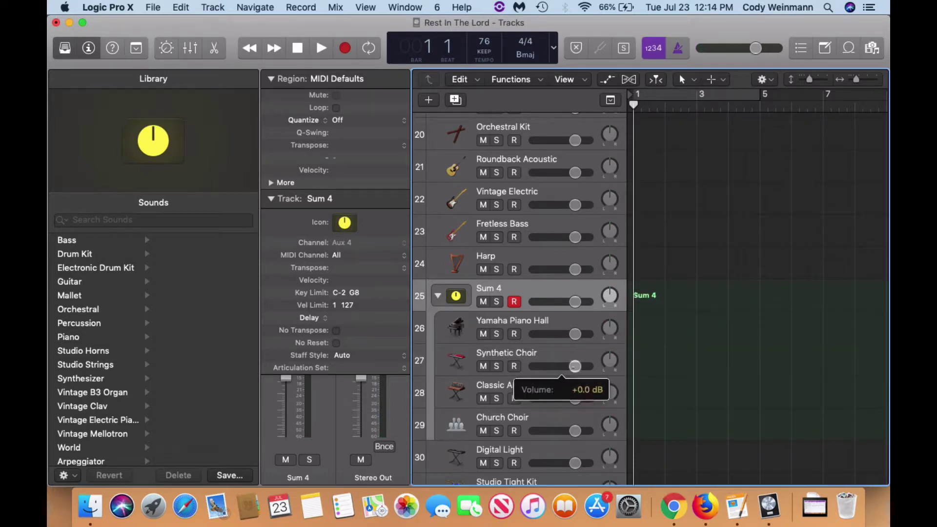
left_click_drag(574, 366, 564, 366)
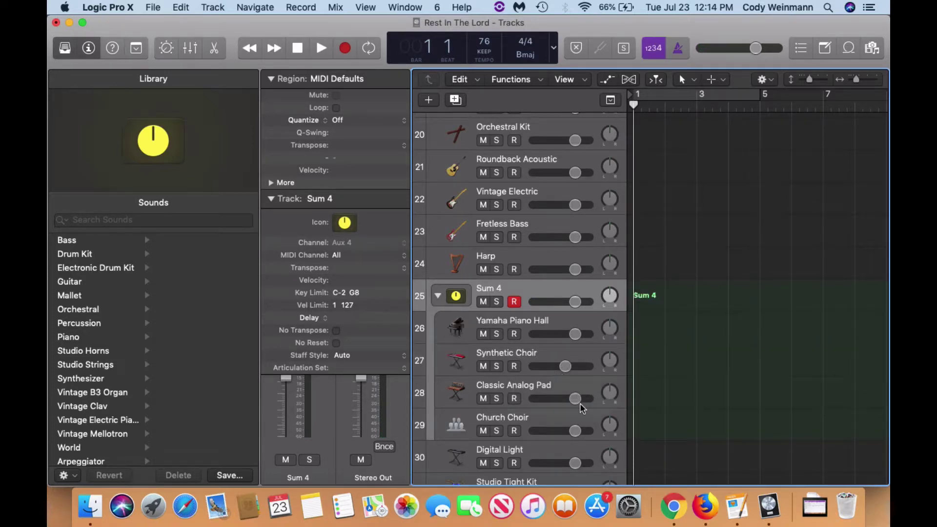
left_click_drag(576, 399, 567, 399)
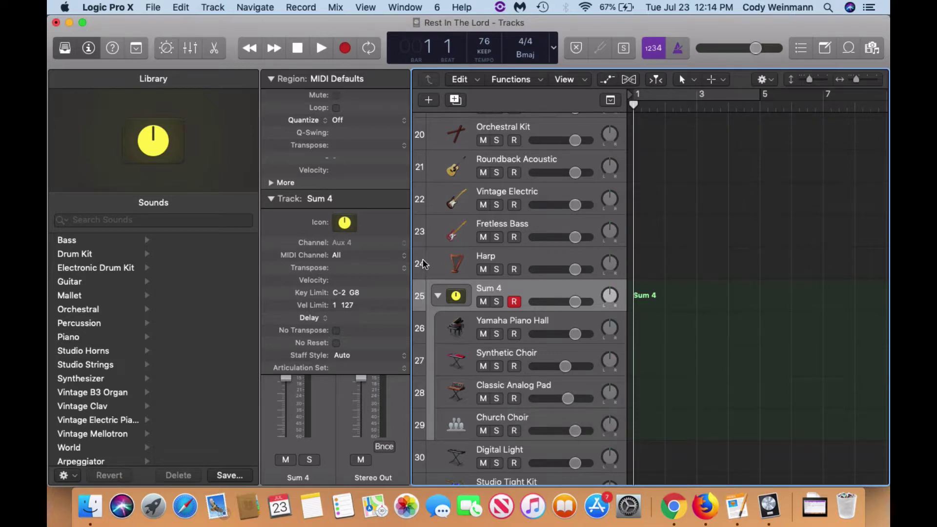
left_click(437, 296)
left_click(437, 296)
Rebalance the stack by raising Yamaha Piano Hall slightly and reducing the volumes of Synthetic Choir, Classic Analog Pad and Church Choir
left_click_drag(577, 338, 564, 367)
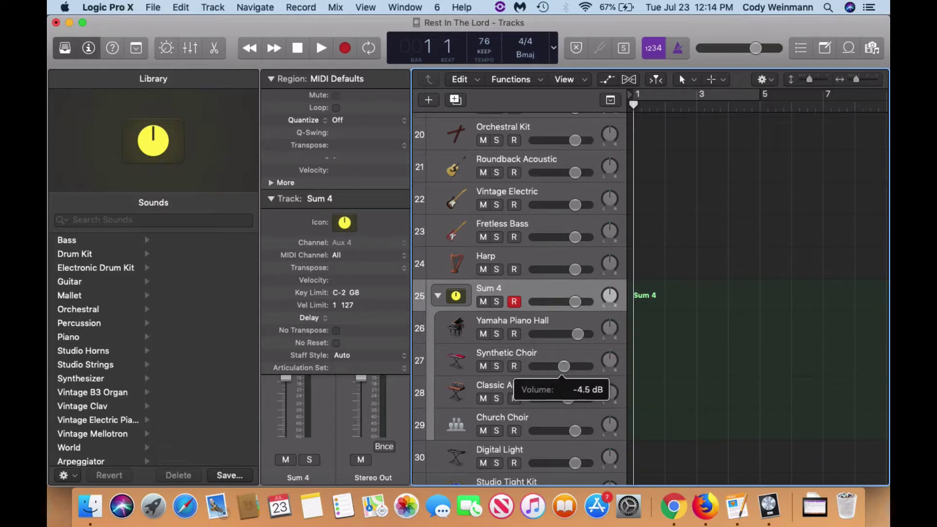
left_click_drag(567, 399, 562, 399)
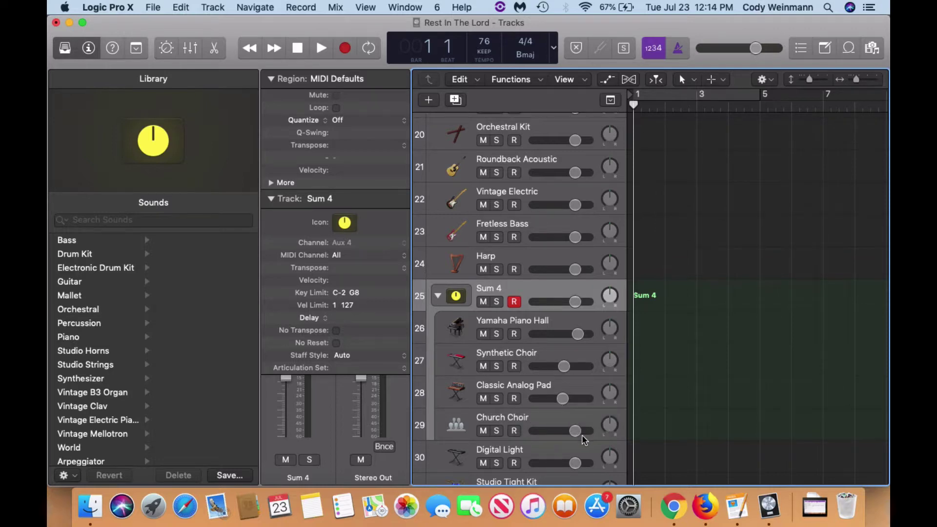
left_click_drag(575, 431, 562, 431)
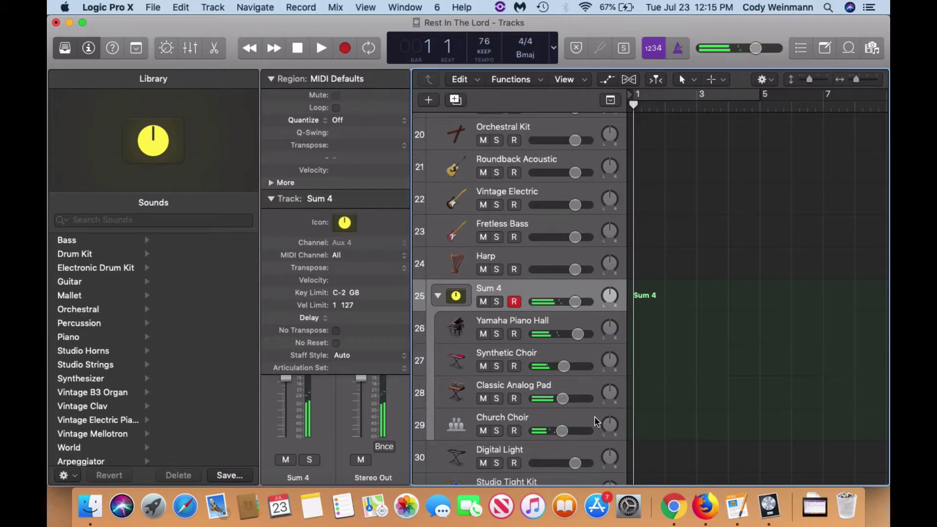
left_click_drag(562, 431, 554, 431)
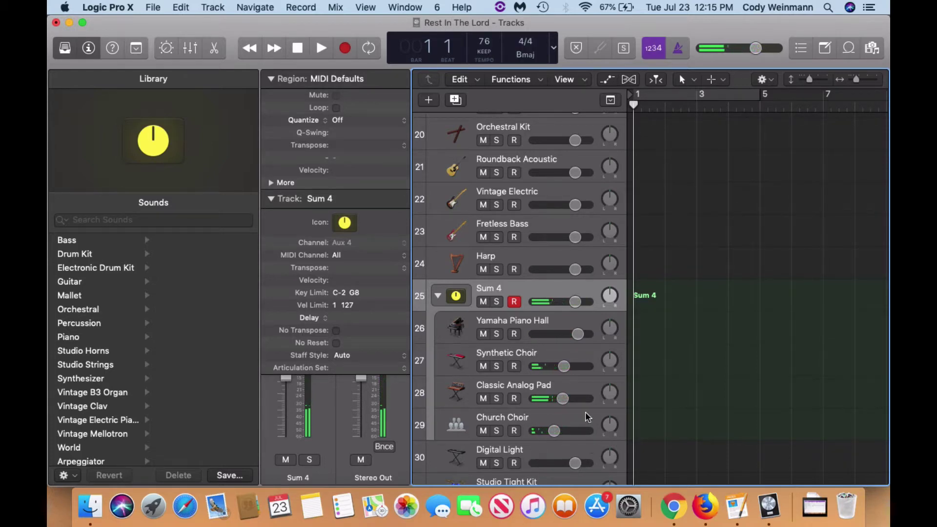
left_click(564, 366)
left_click_drag(563, 366, 548, 367)
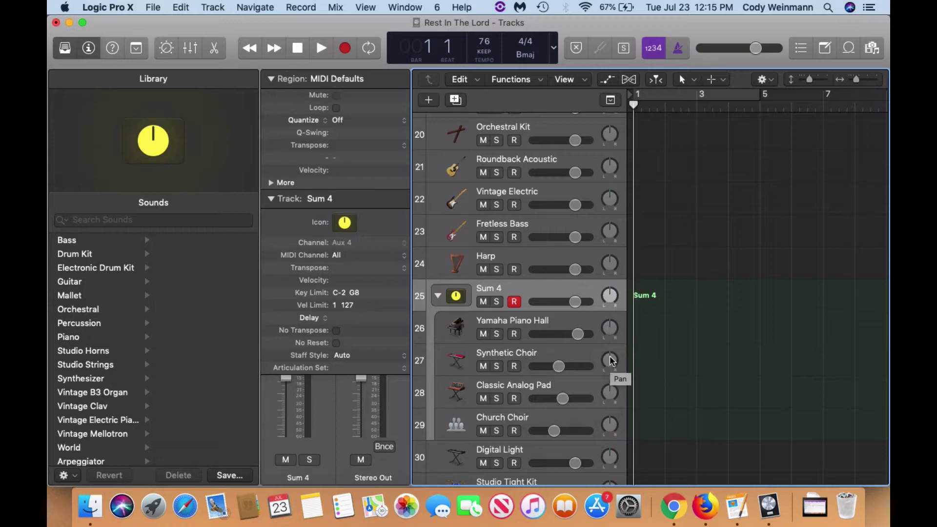
Pan Synthetic Choir and Church Choir to the right and Classic Analog Pad to the left
left_click_drag(610, 360, 614, 338)
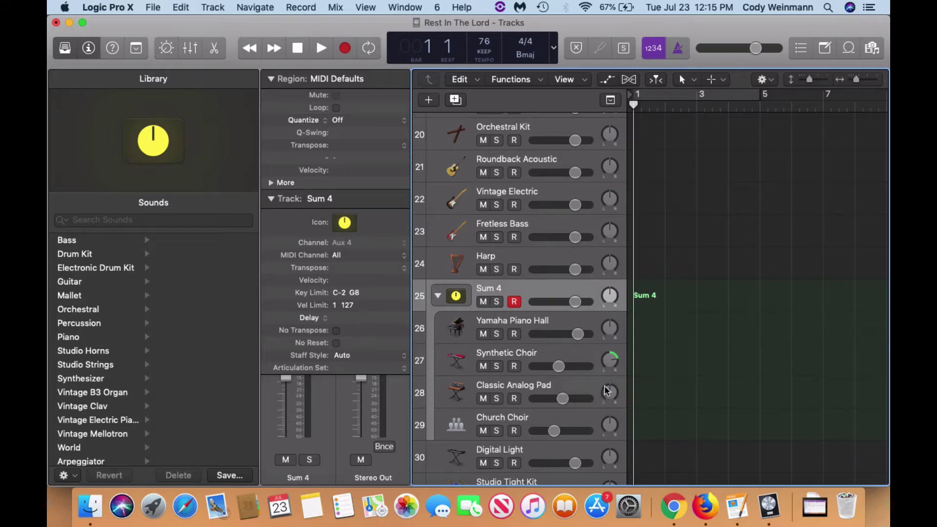
left_click_drag(608, 390, 609, 420)
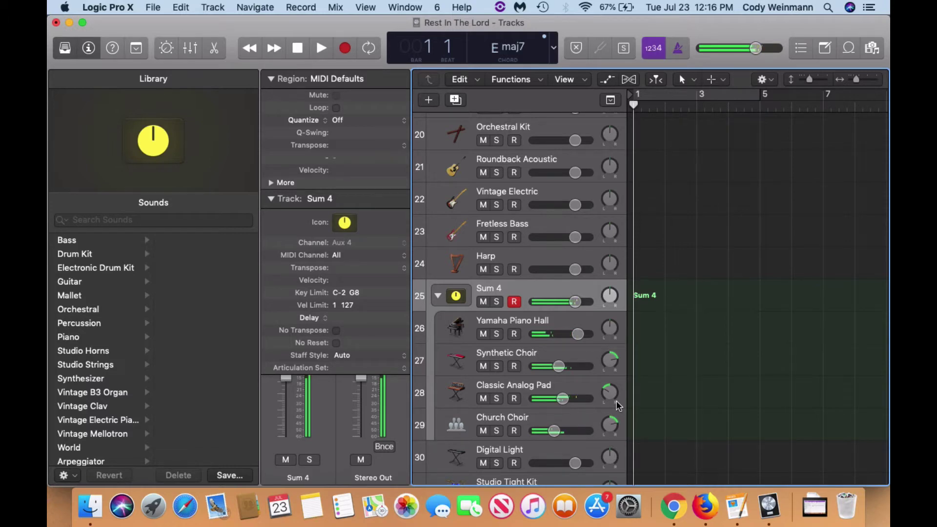
Turn down the system volume and raise the Sum 4 stack's overall volume slightly
key("XF86AudioLowerVolume")
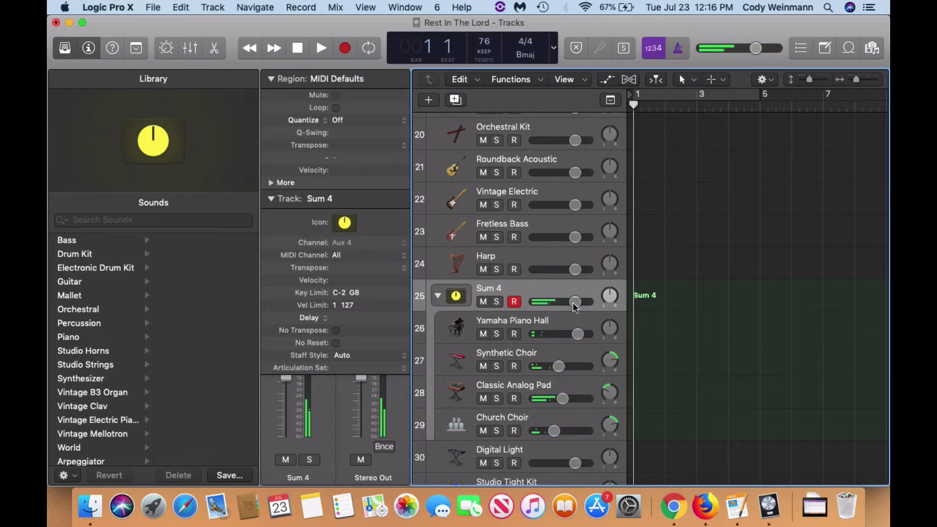
left_click_drag(574, 302, 580, 303)
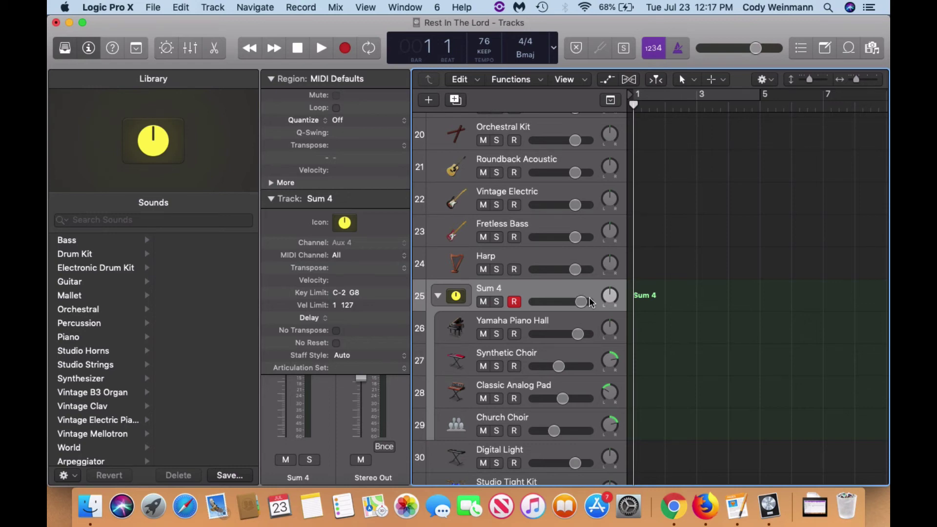
left_click(155, 9)
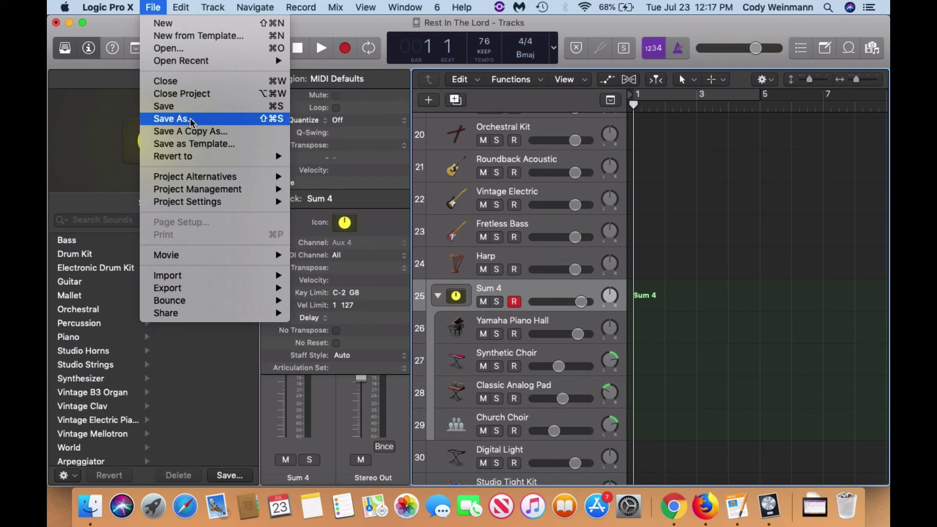
left_click(325, 27)
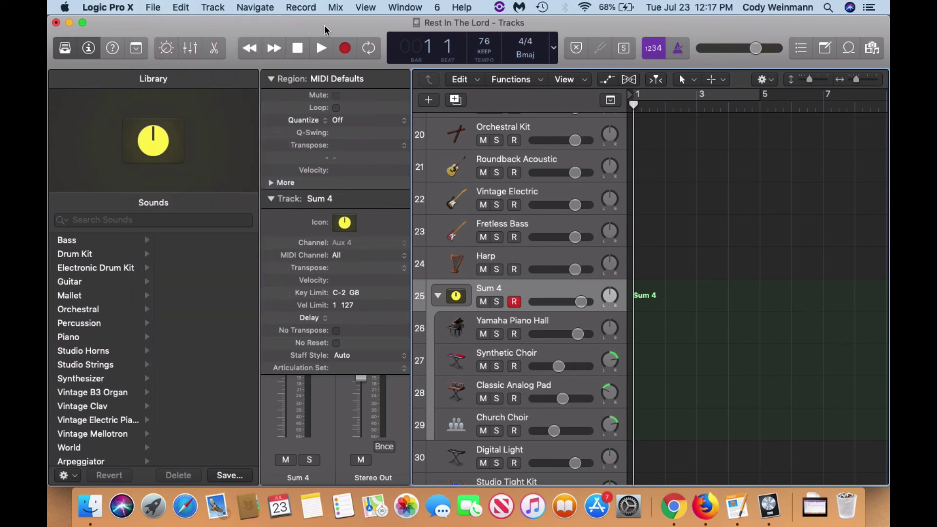